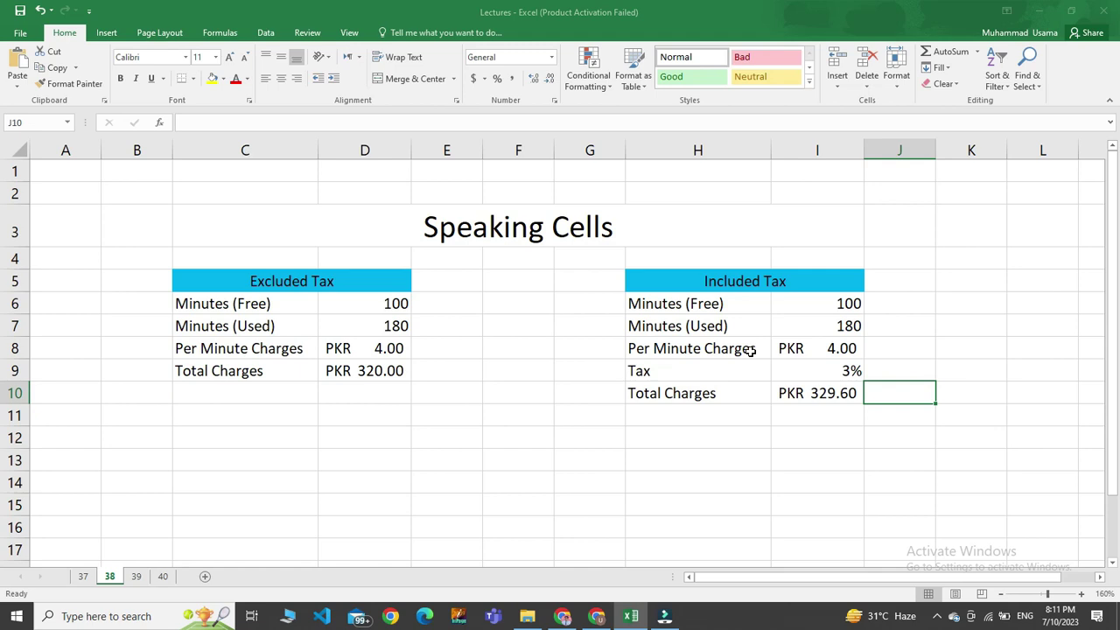
Open Excel Options on the Quick Access Toolbar customization page
left_click(17, 33)
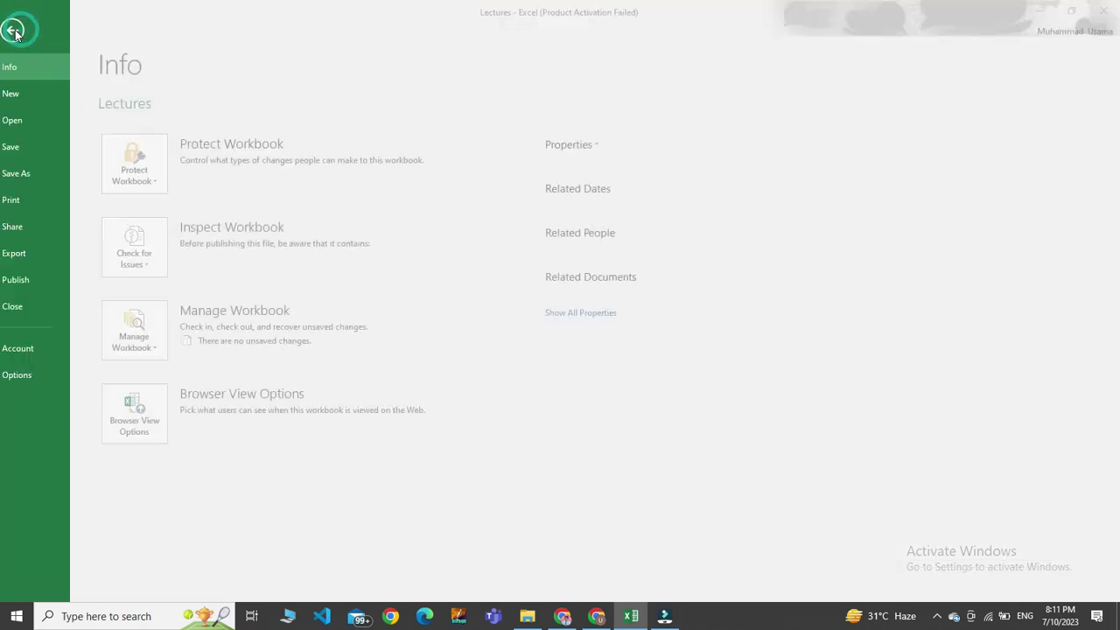
left_click(39, 376)
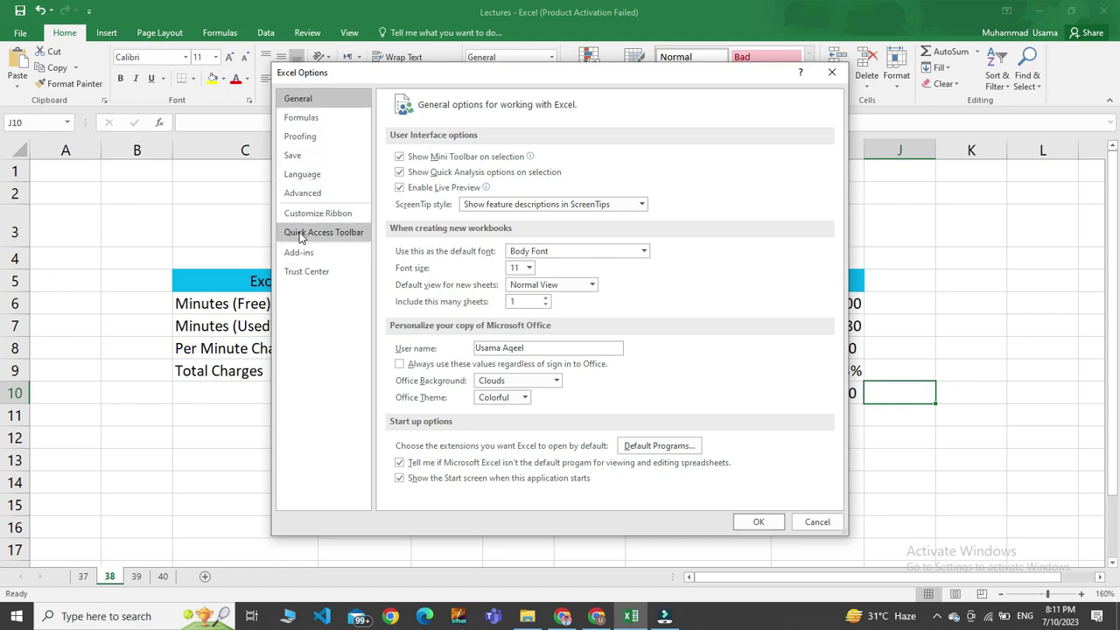
left_click(311, 236)
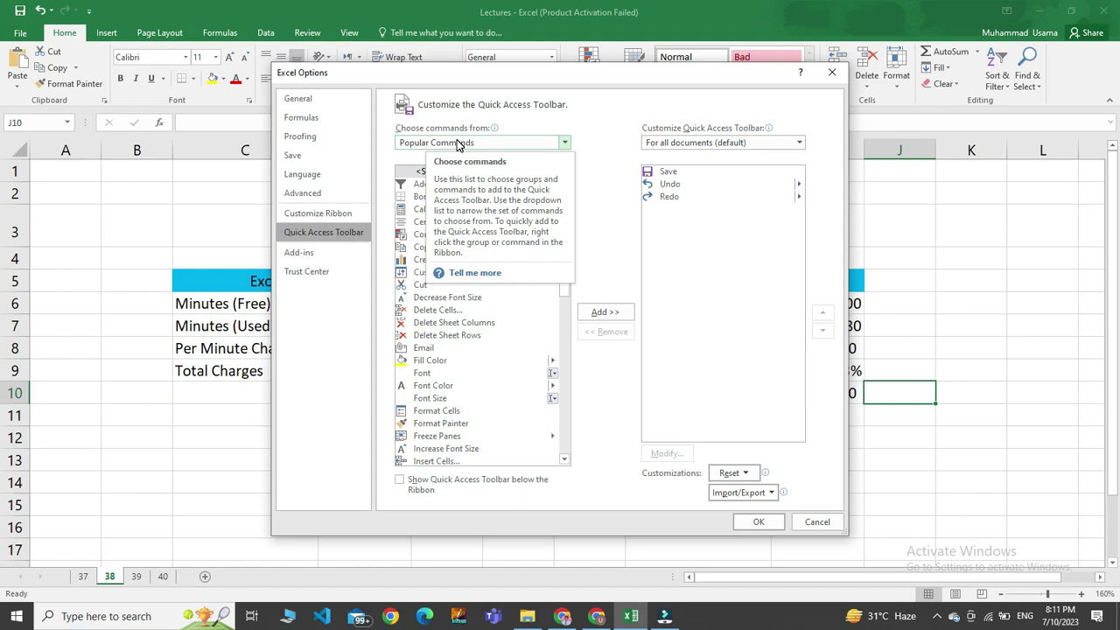
Set 'Choose commands from' to All Commands and scroll down to the Speak Cells entries
left_click(456, 144)
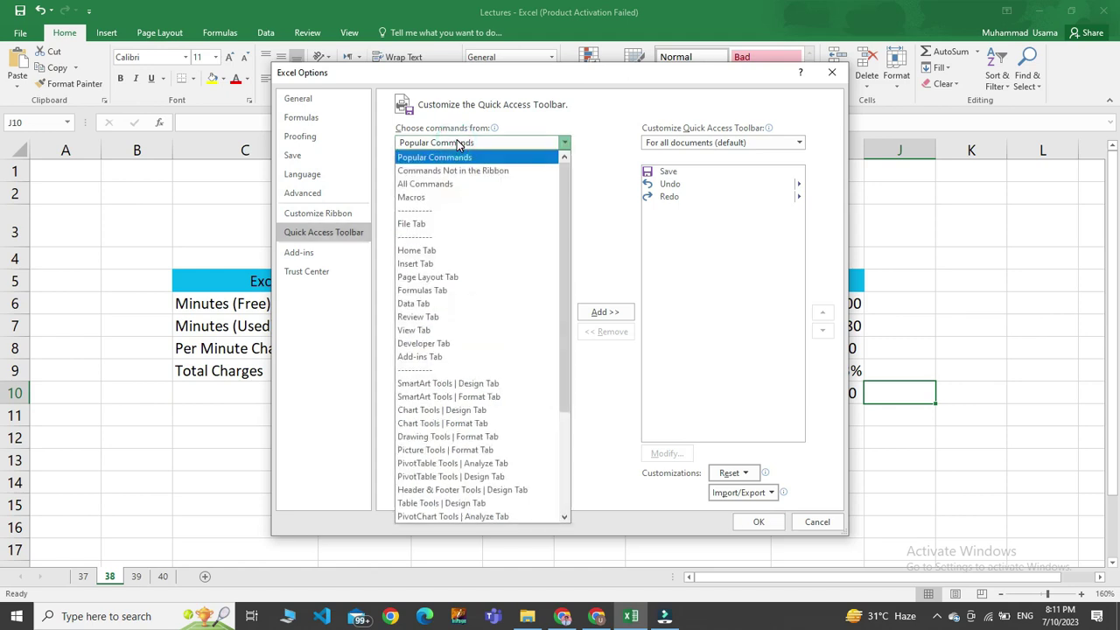
left_click(440, 185)
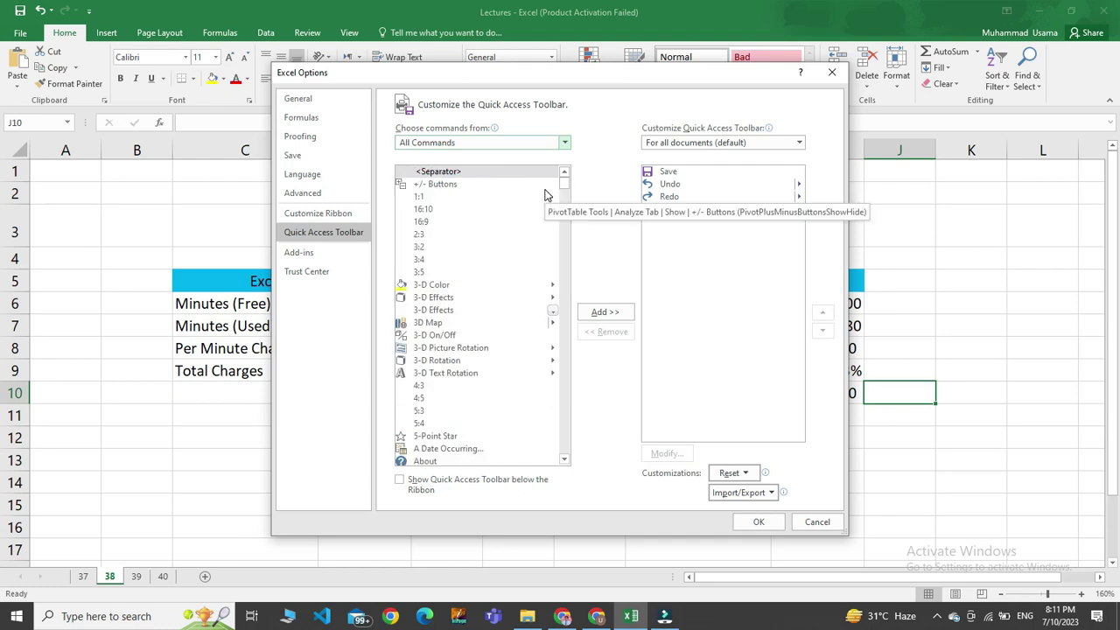
left_click_drag(564, 182, 564, 369)
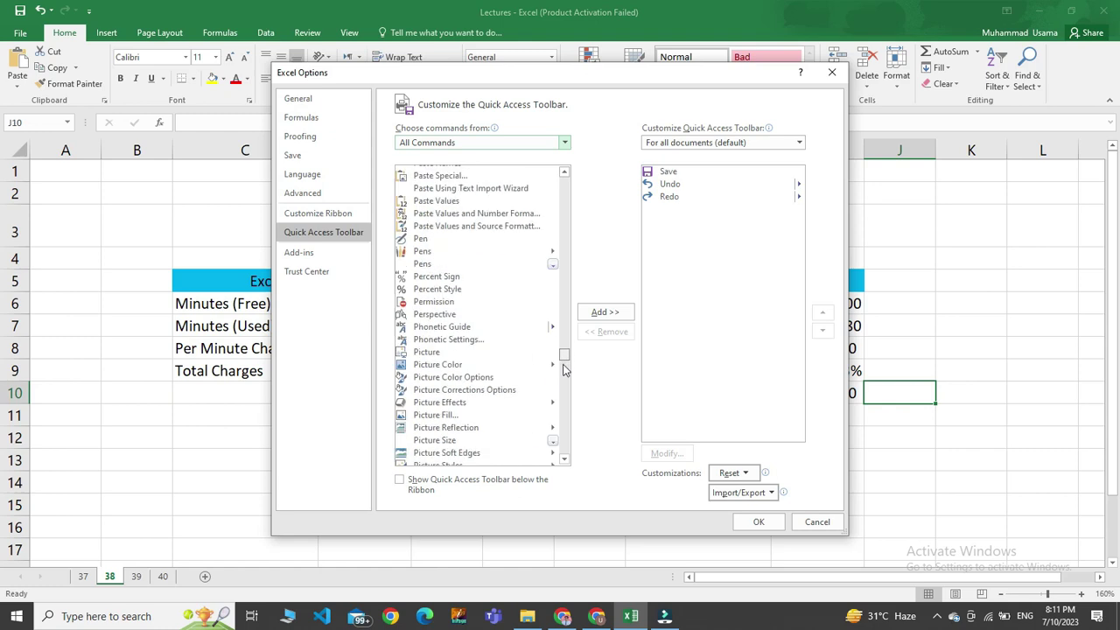
left_click_drag(564, 369, 560, 421)
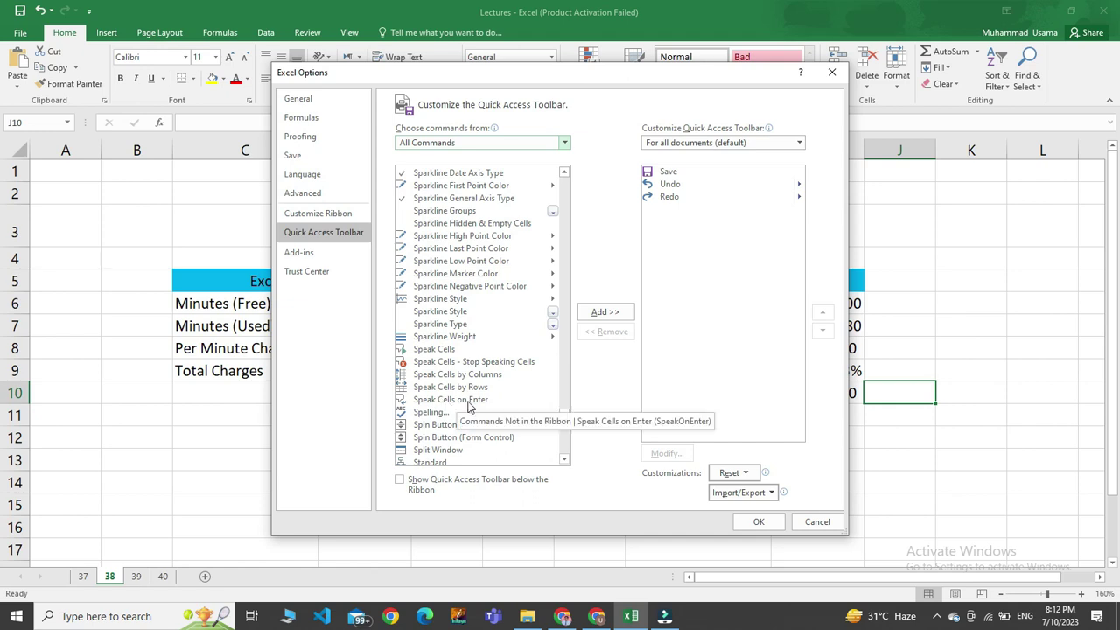
Add Speak Cells, Stop Speaking Cells, and Speak Cells by Columns, by Rows, and on Enter, then confirm
left_click(443, 349)
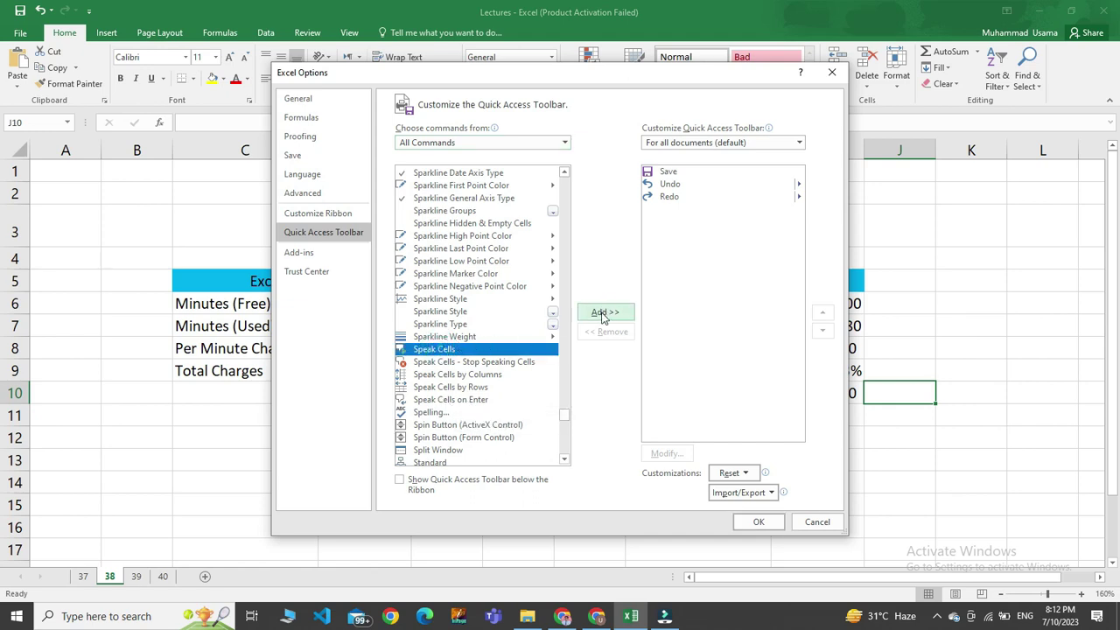
left_click(602, 315)
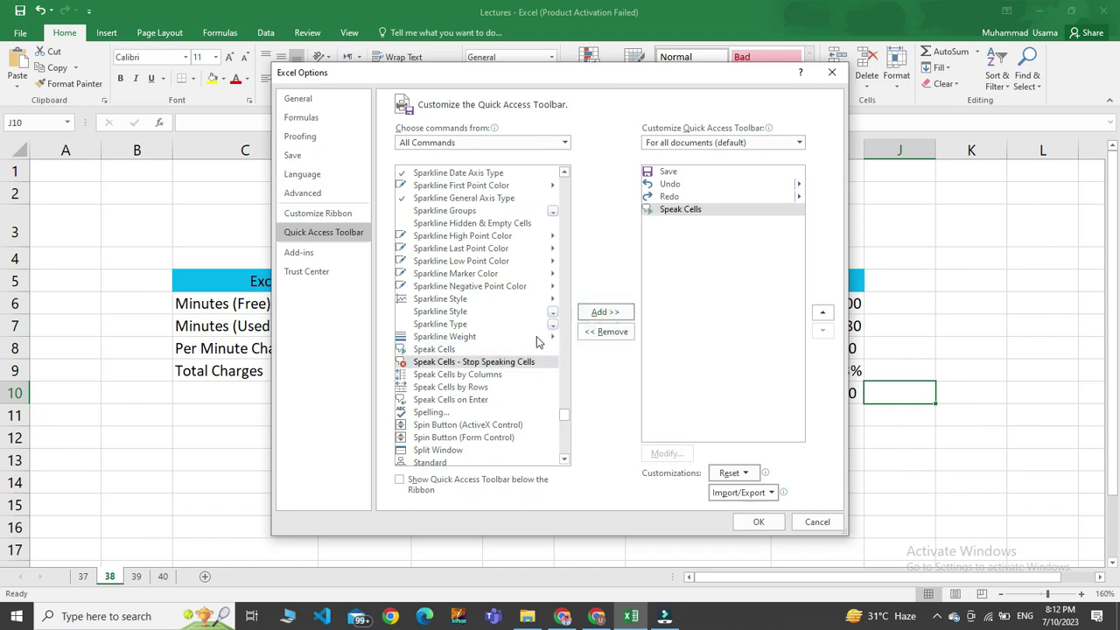
left_click(604, 315)
left_click(604, 315)
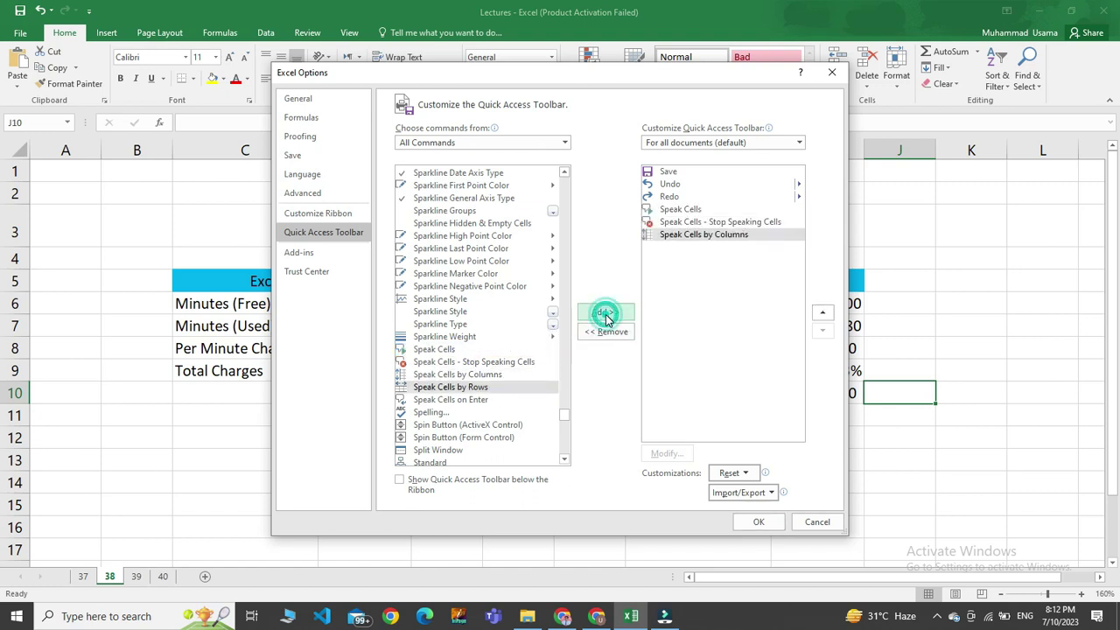
left_click(604, 315)
left_click(605, 314)
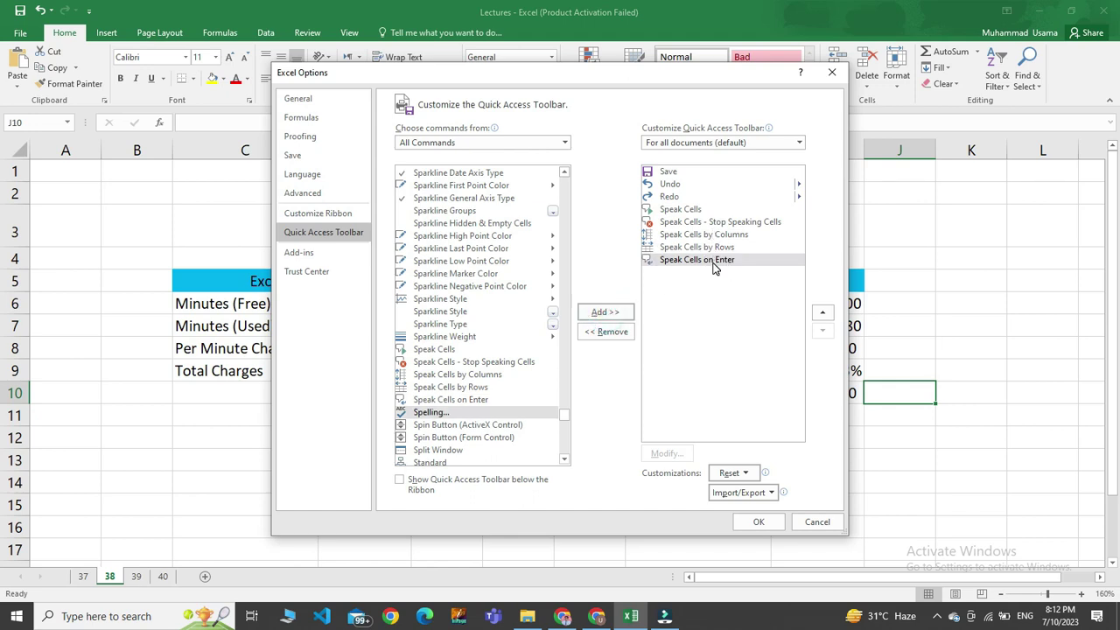
left_click(759, 523)
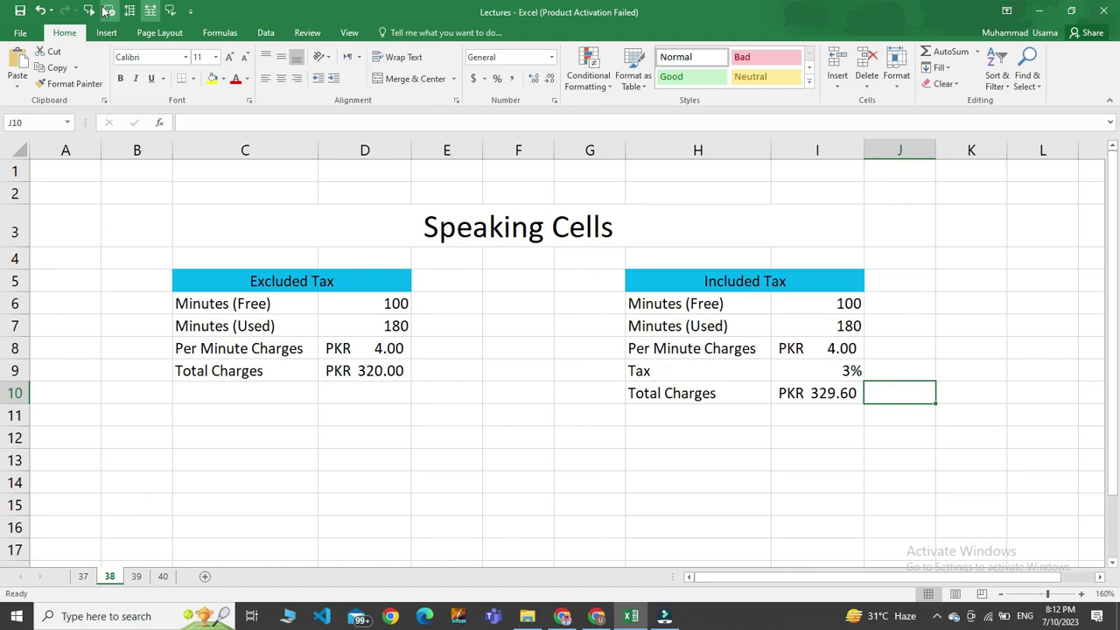
Enable Speak Cells on Enter, select C5, and have the Excluded Tax table read aloud
left_click(151, 10)
left_click(296, 285)
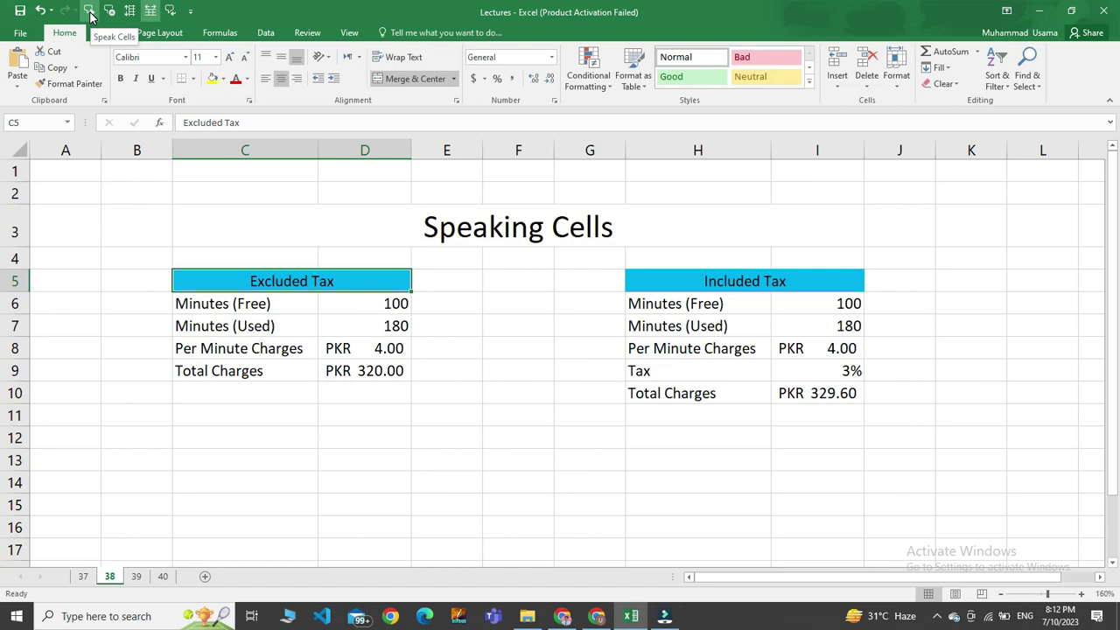
left_click(90, 14)
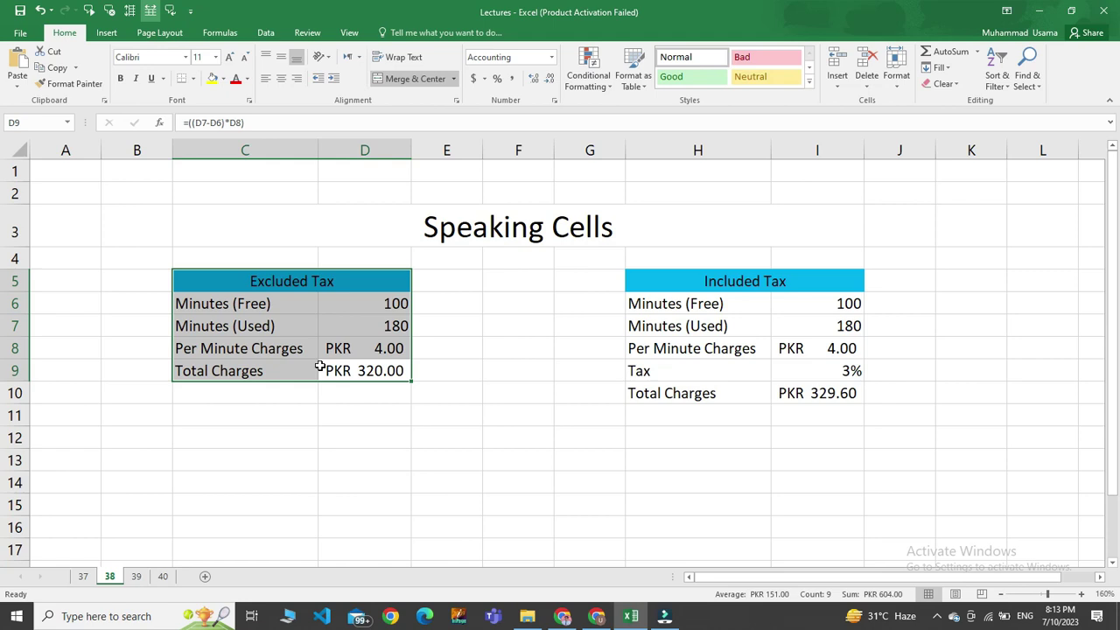
Select C5 and have the Excluded Tax table read aloud column by column
left_click(280, 282)
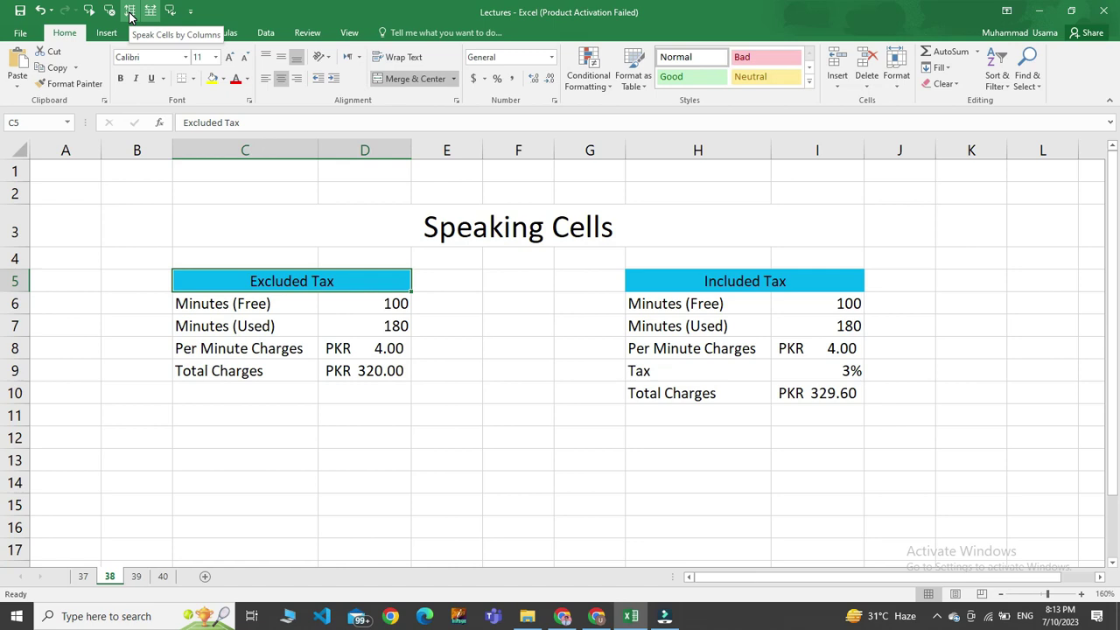
left_click(129, 14)
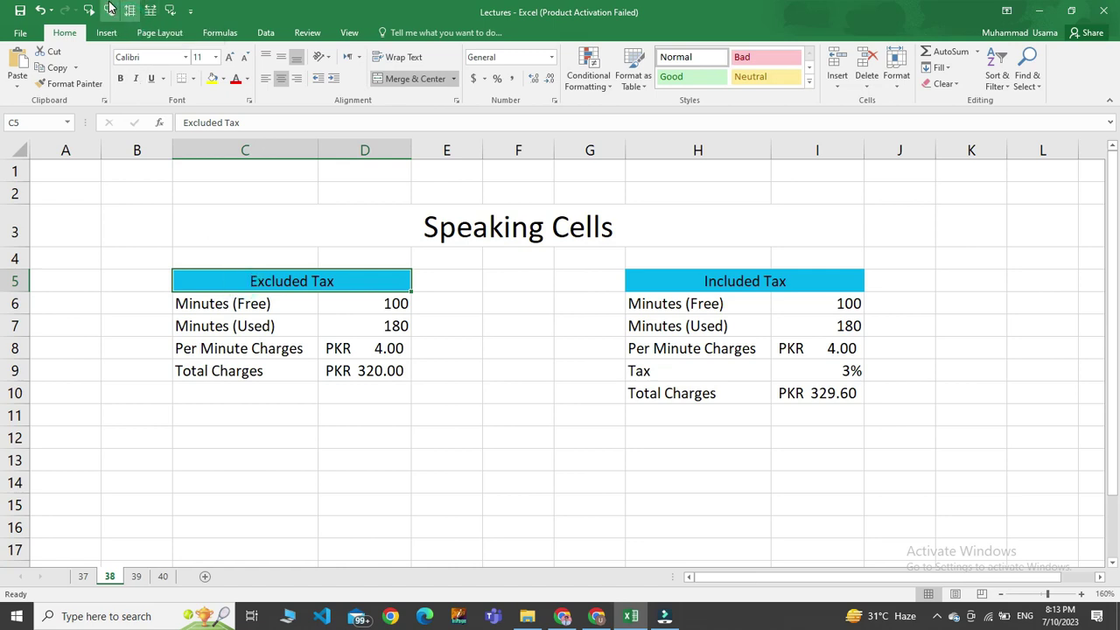
left_click(91, 10)
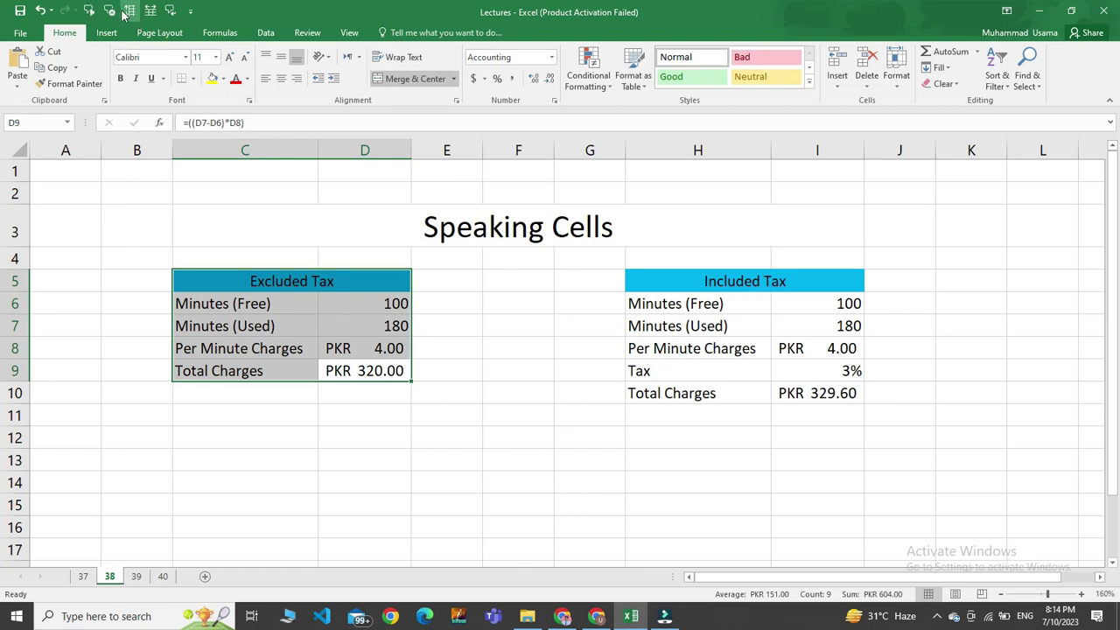
Reopen Excel Options on the Quick Access Toolbar customization page
left_click(20, 33)
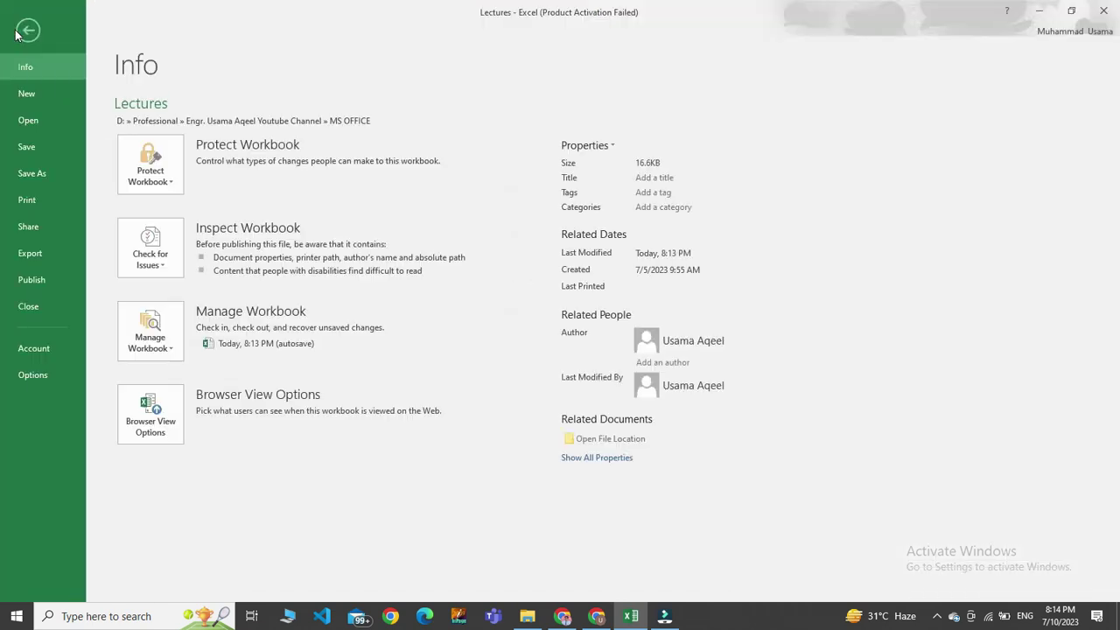
left_click(33, 375)
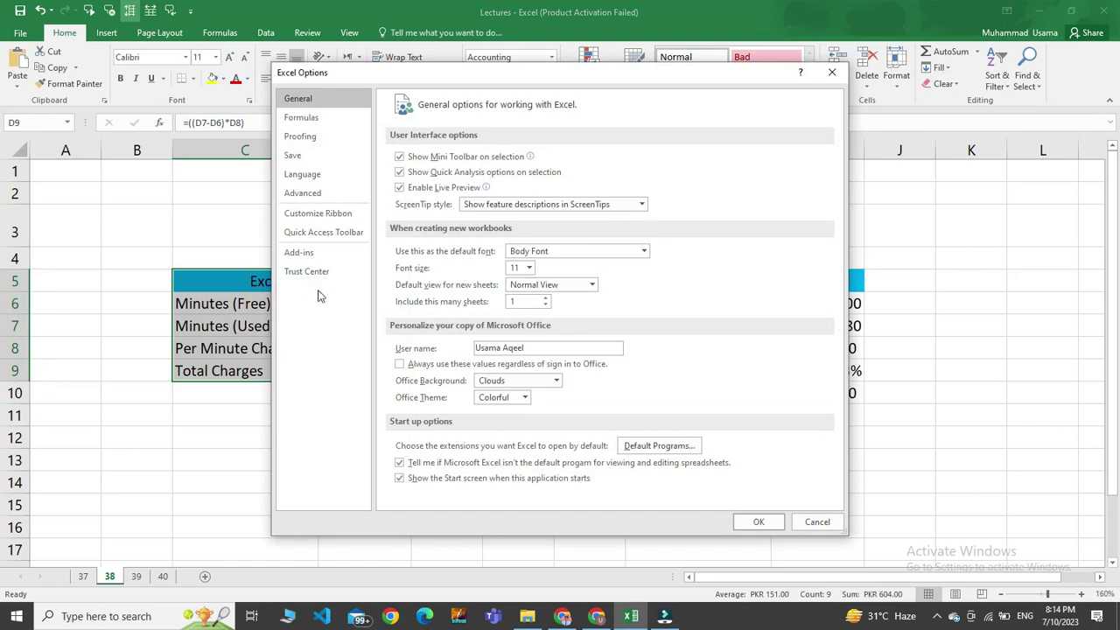
left_click(317, 234)
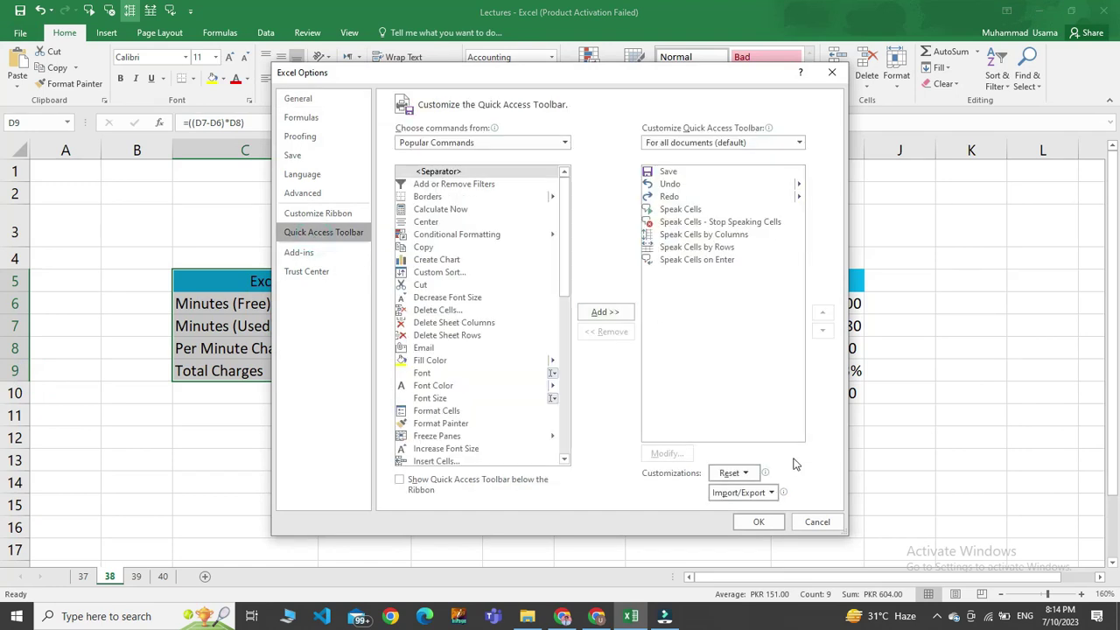
Remove Speak Cells on Enter, by Rows, by Columns, Stop Speaking Cells, and Speak Cells from the toolbar list
left_click(710, 262)
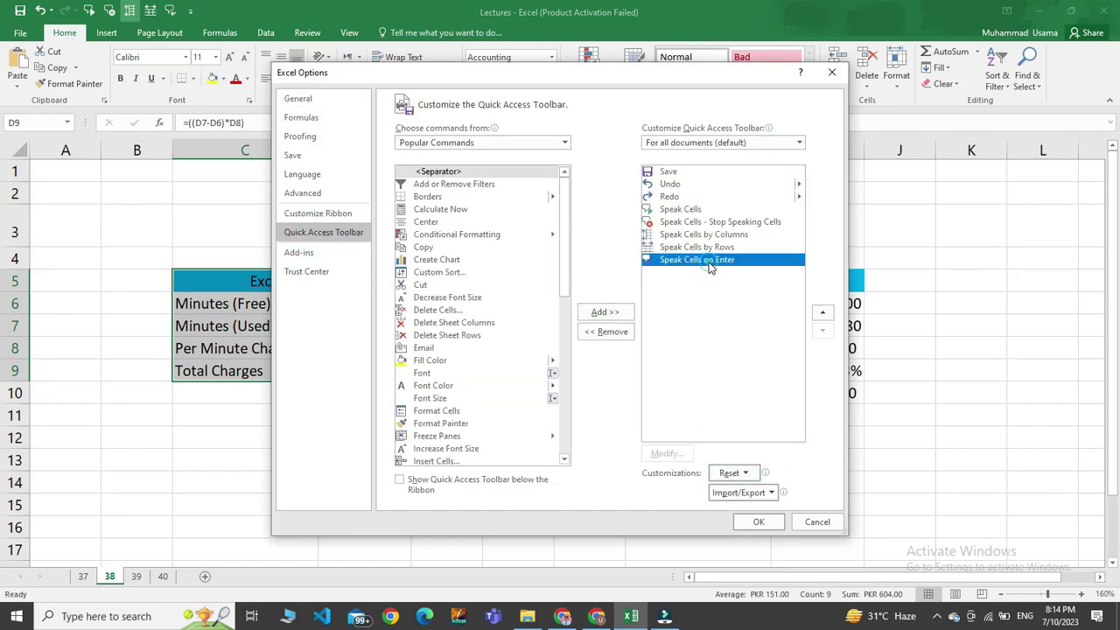
left_click(620, 333)
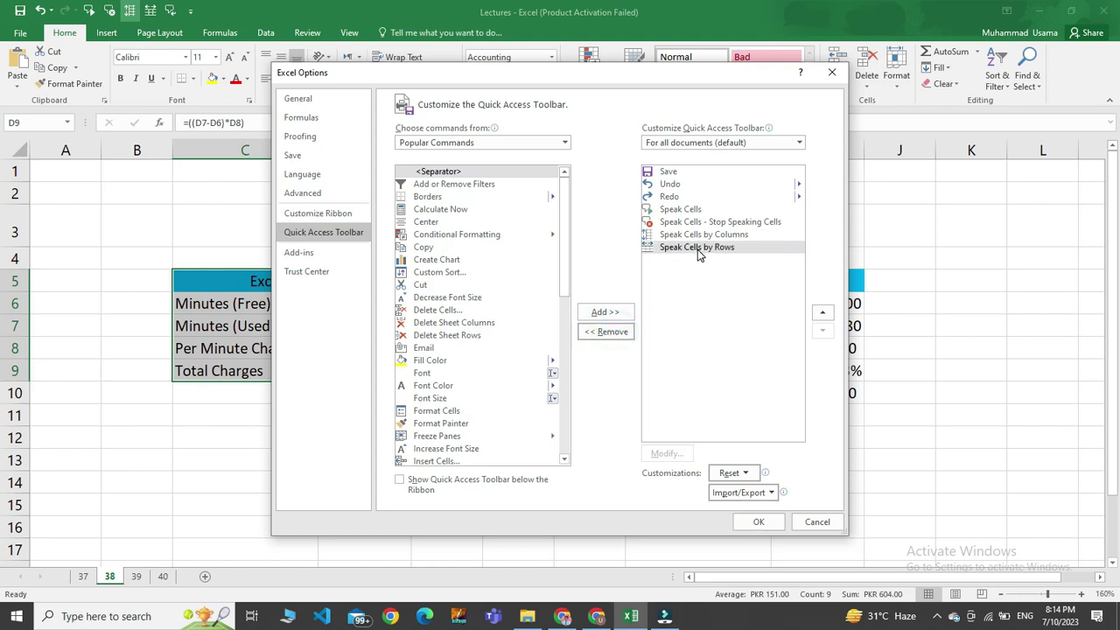
left_click(608, 331)
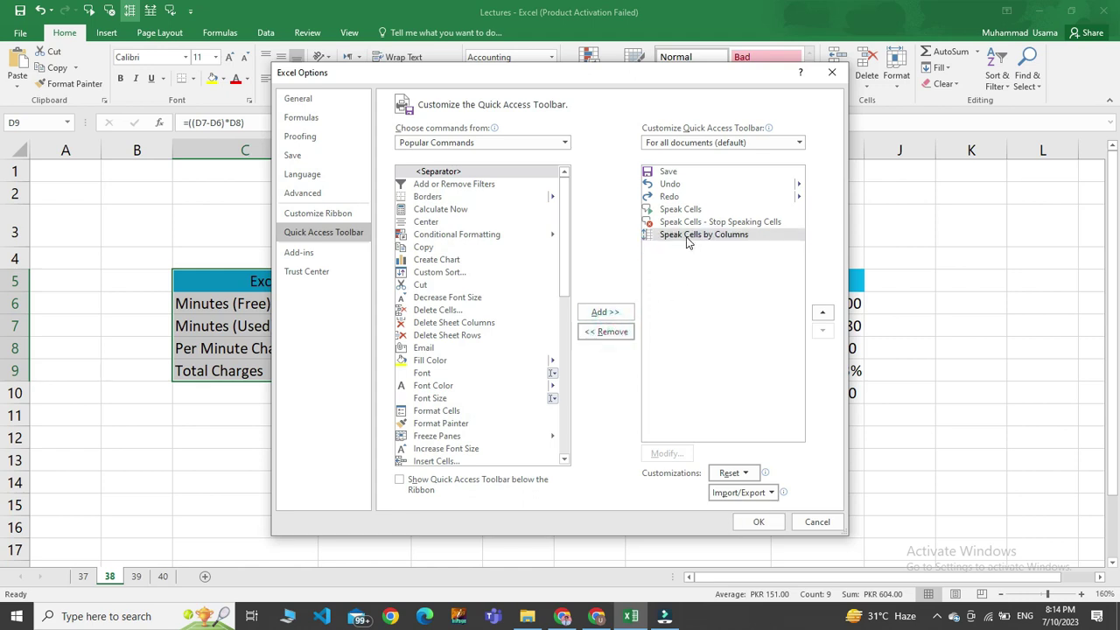
left_click(688, 243)
left_click(606, 332)
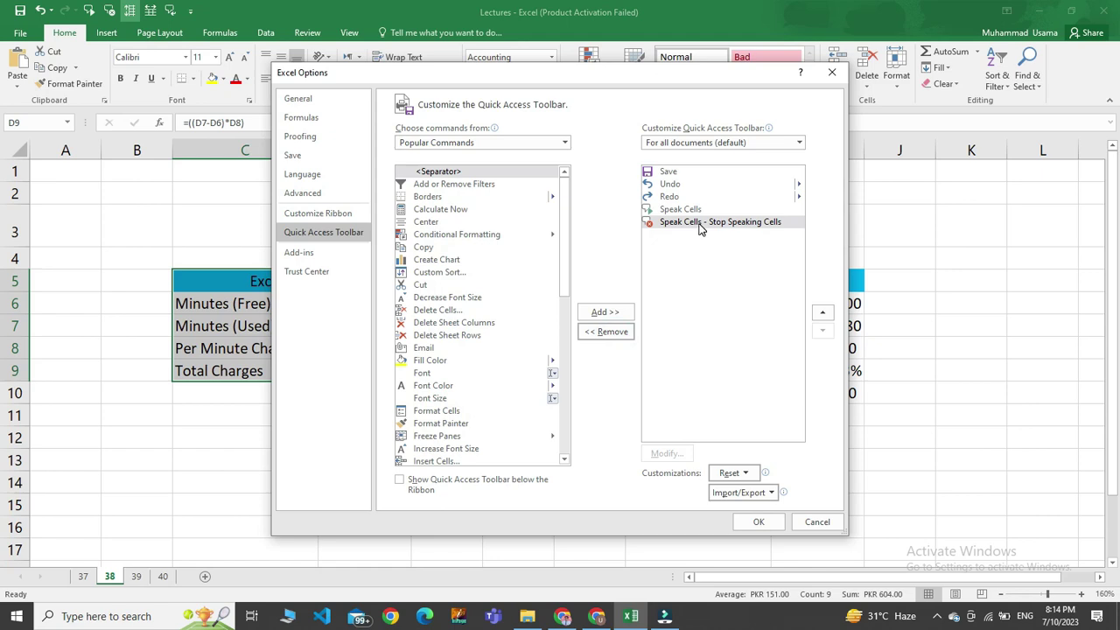
left_click(705, 223)
left_click(612, 333)
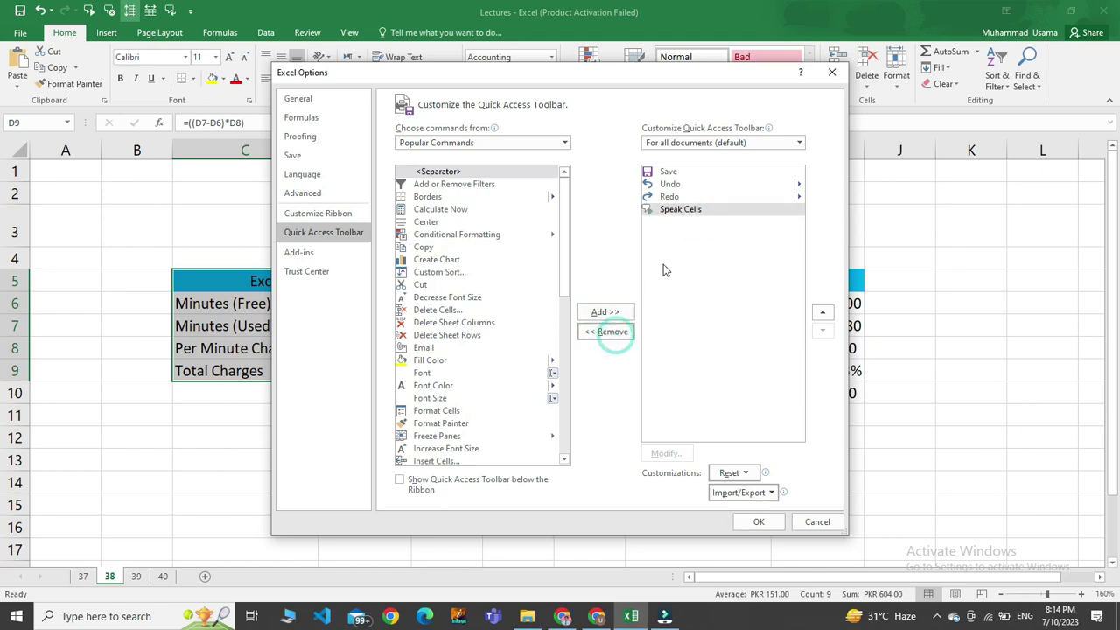
left_click(679, 211)
left_click(607, 331)
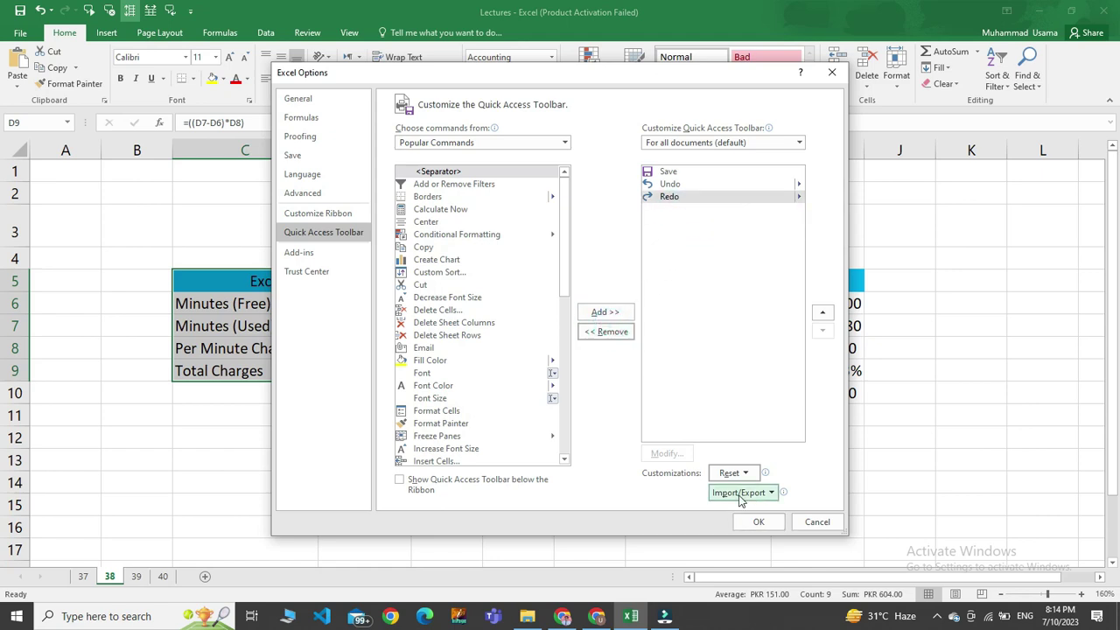
left_click(760, 522)
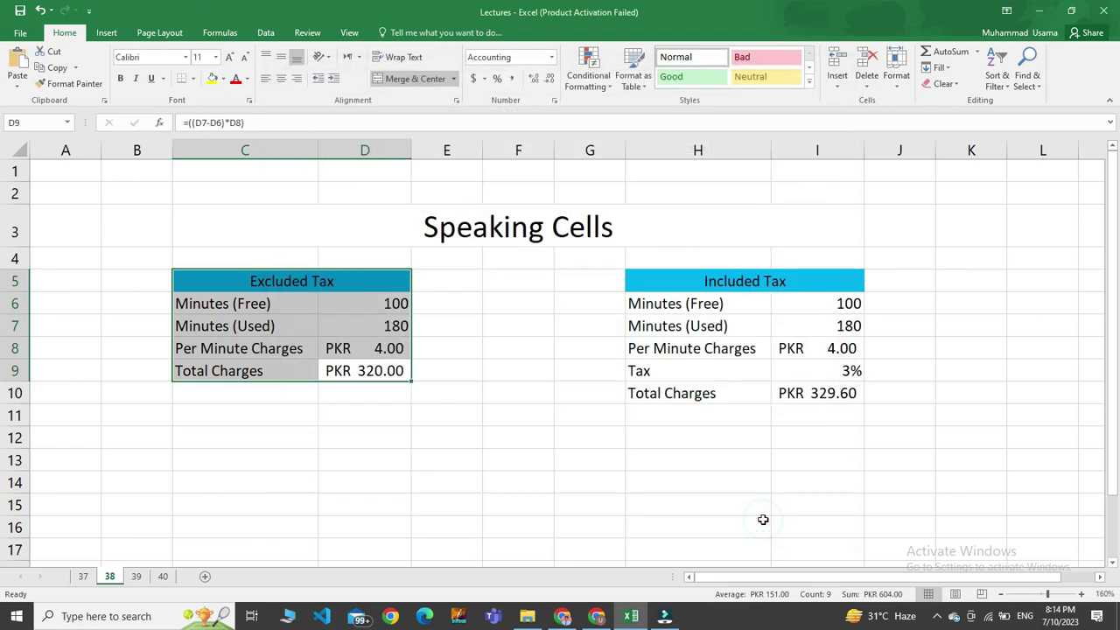